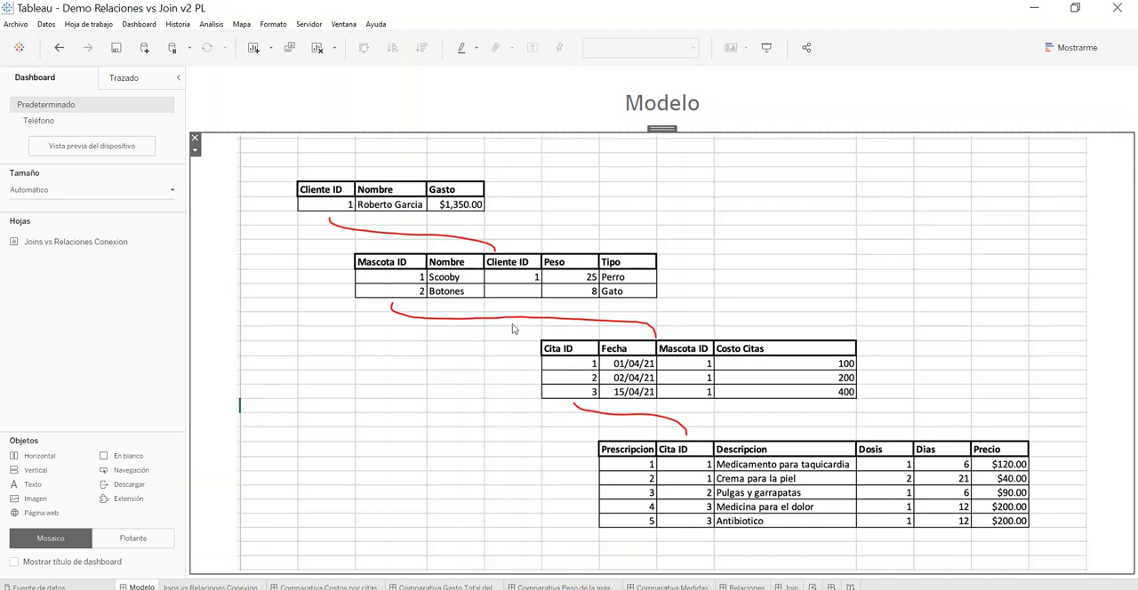
Step: Open the Veterinario Joins data source, show the physical tables inside Cliente, and compare them with the PowerPoint data model slide
click(204, 587)
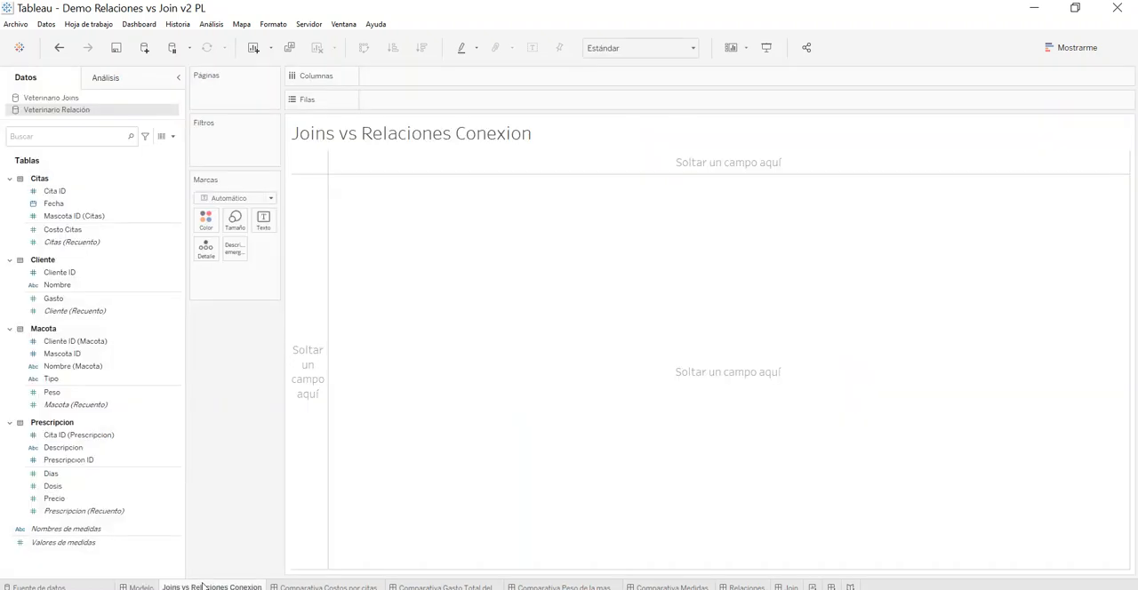
click(62, 96)
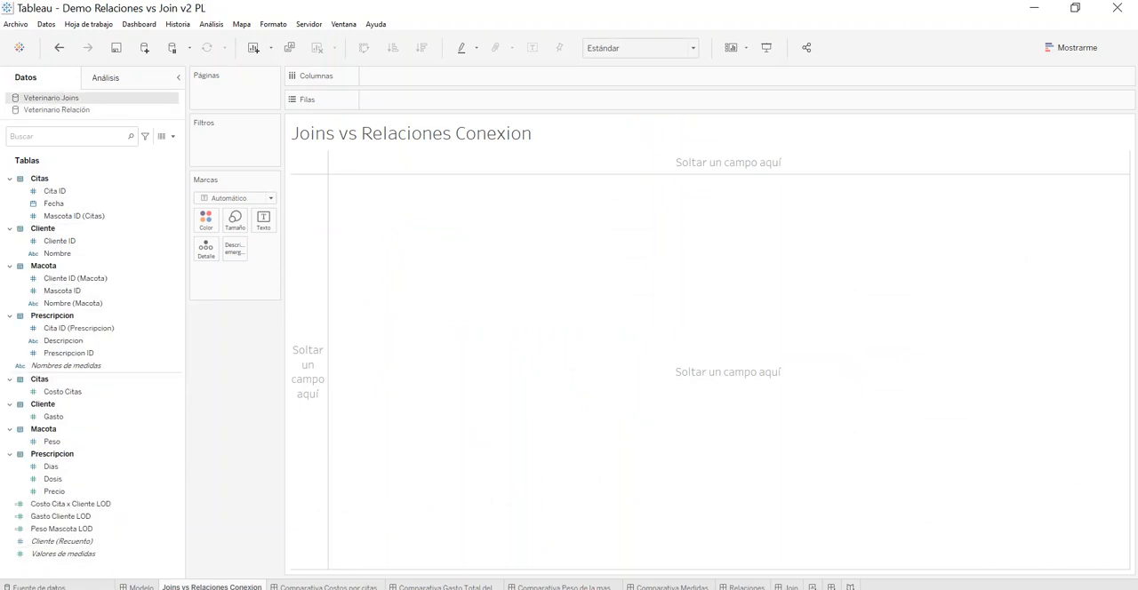
click(51, 587)
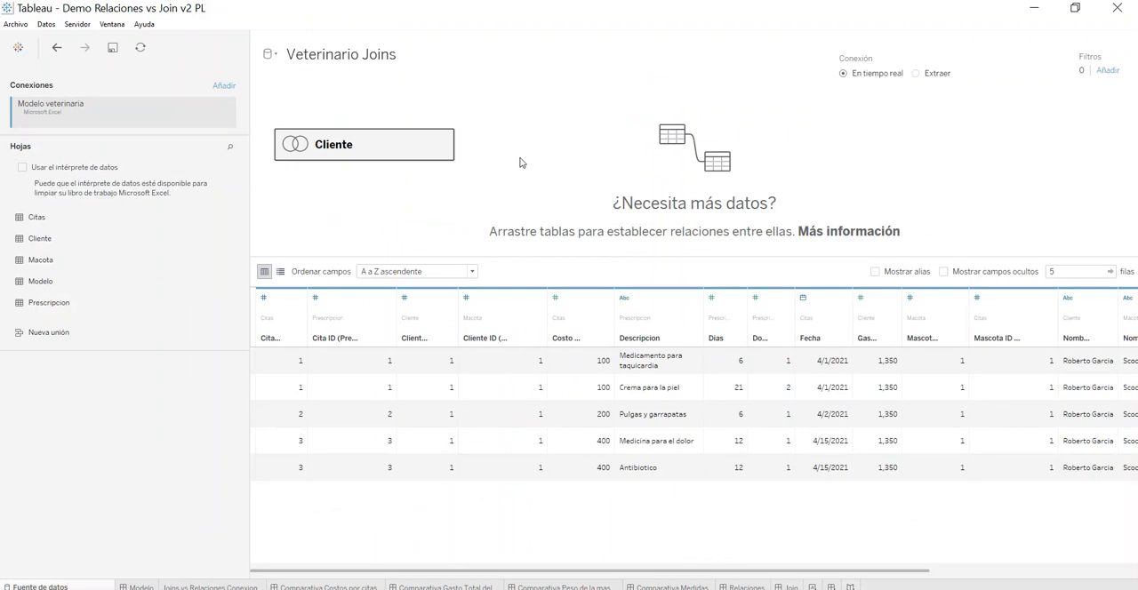
double_click(359, 148)
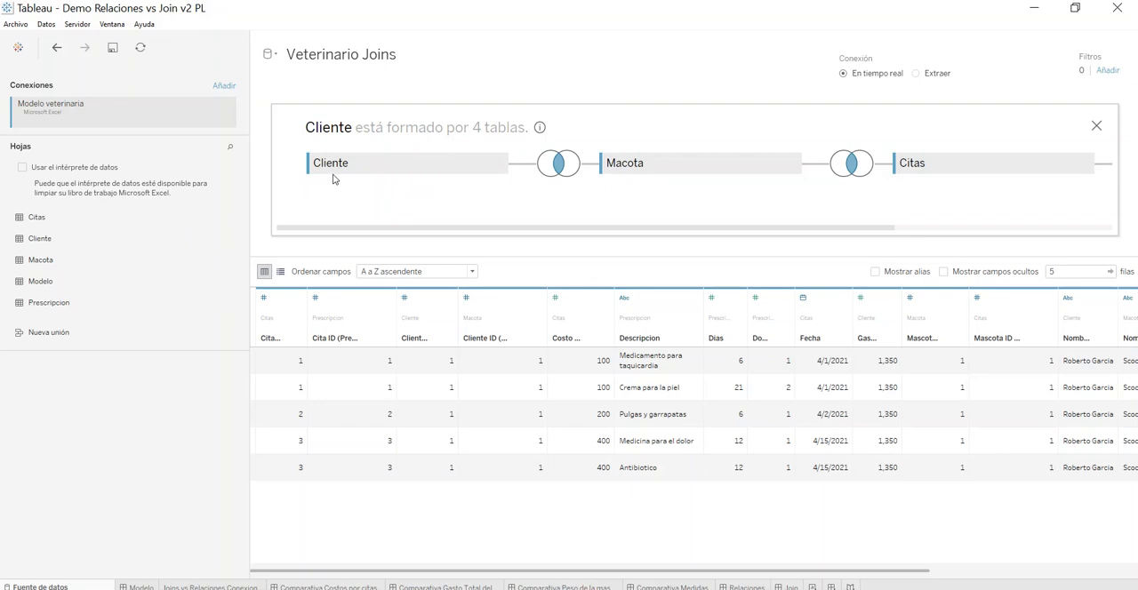
key(alt+Tab)
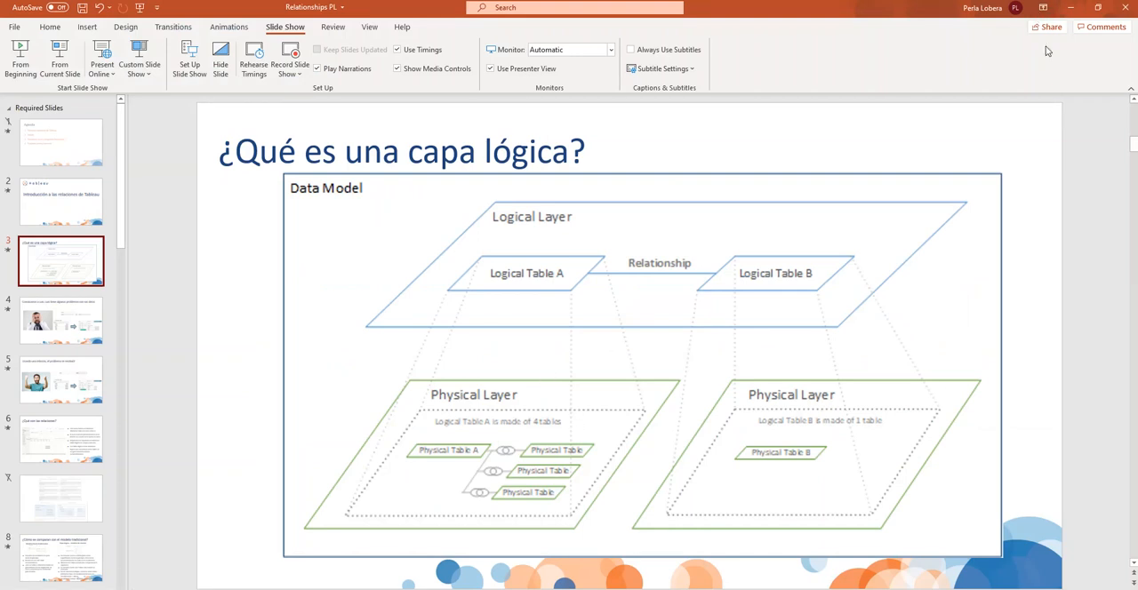
click(1072, 8)
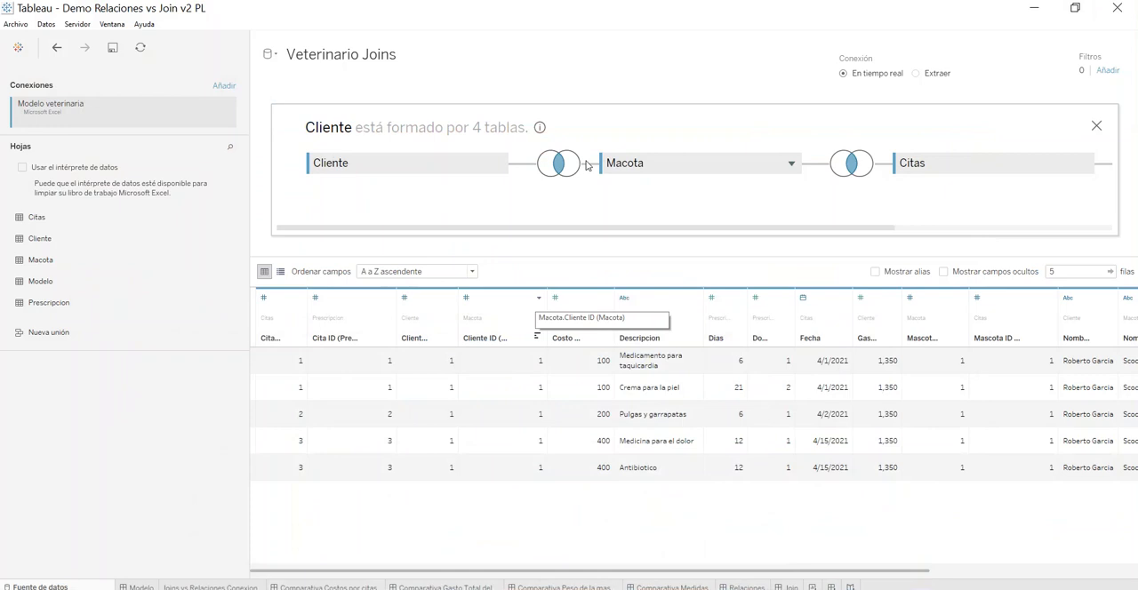
Step: Review the join clauses linking Cliente, Macota, Citas and Prescripcion, then close the Cliente physical table view
click(559, 164)
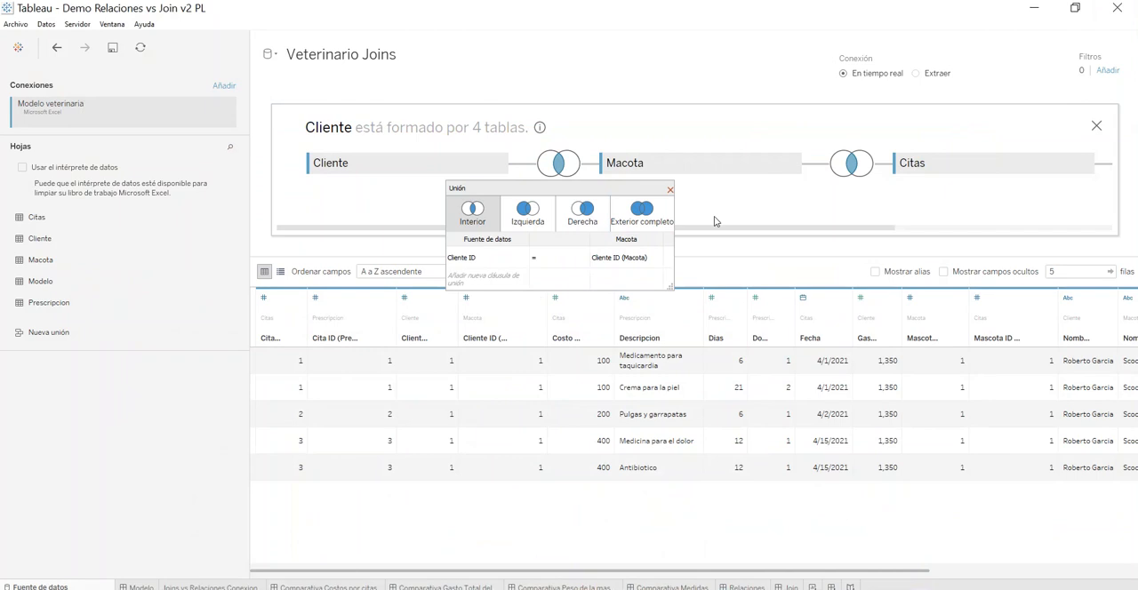
drag(708, 229, 799, 216)
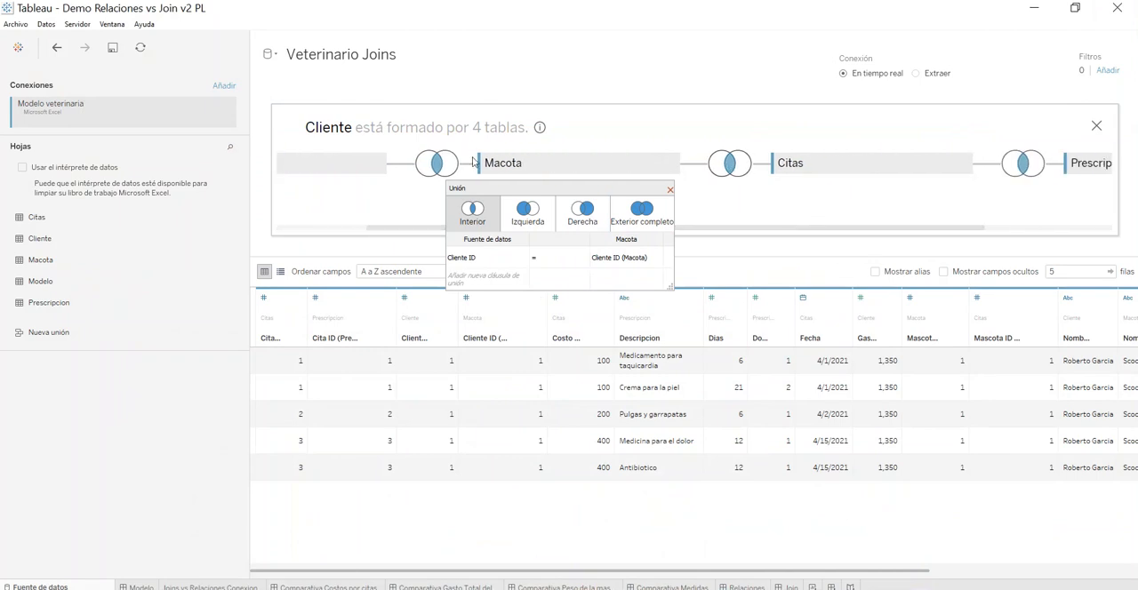
click(731, 167)
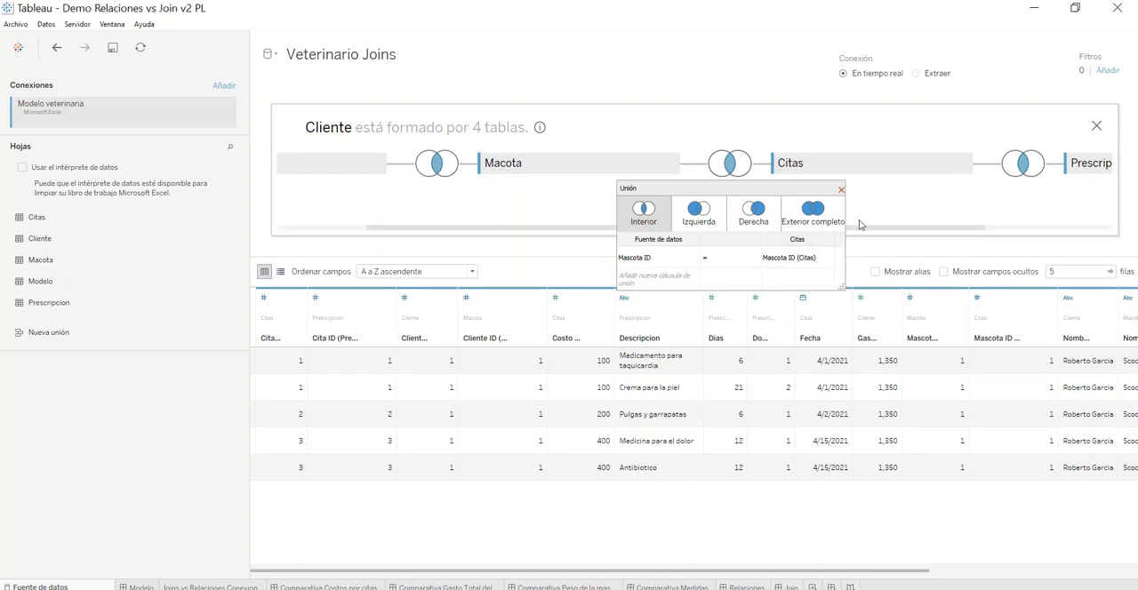
drag(864, 228, 996, 227)
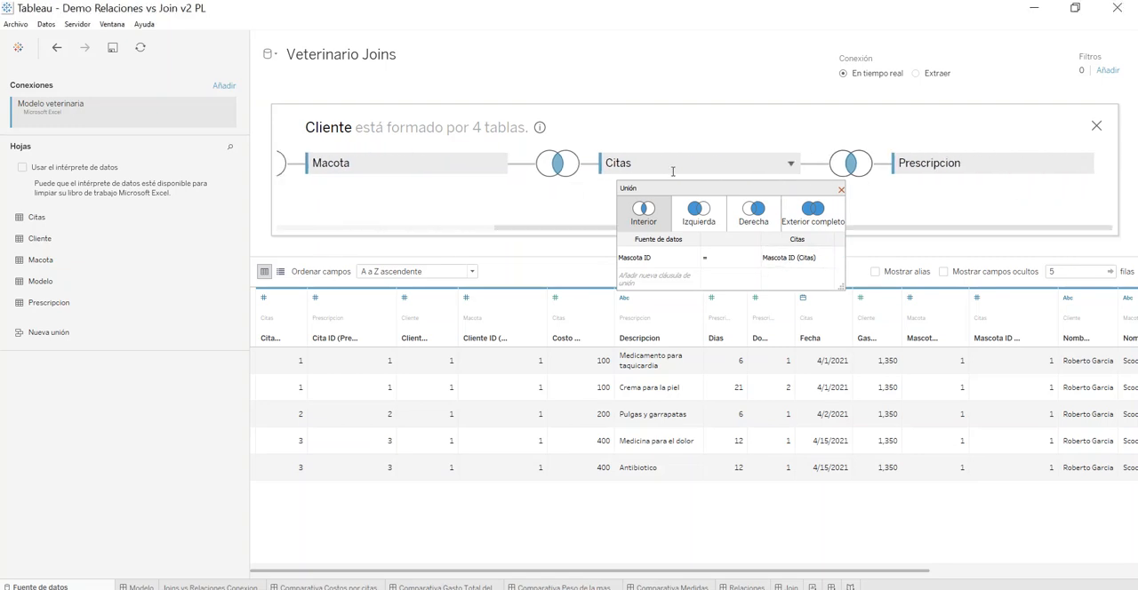
click(852, 167)
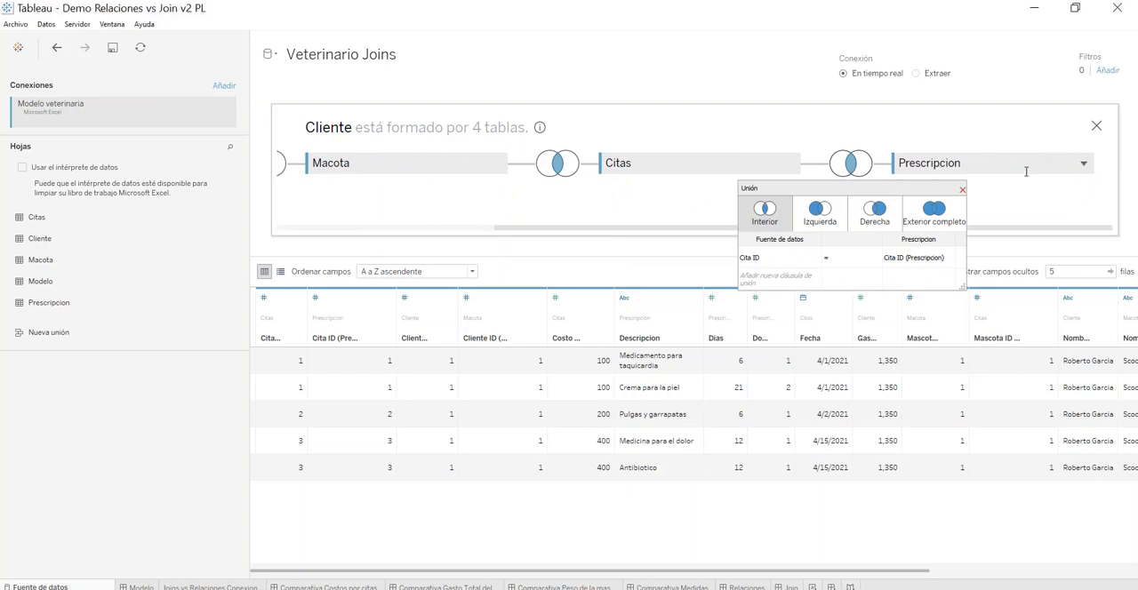
click(1096, 125)
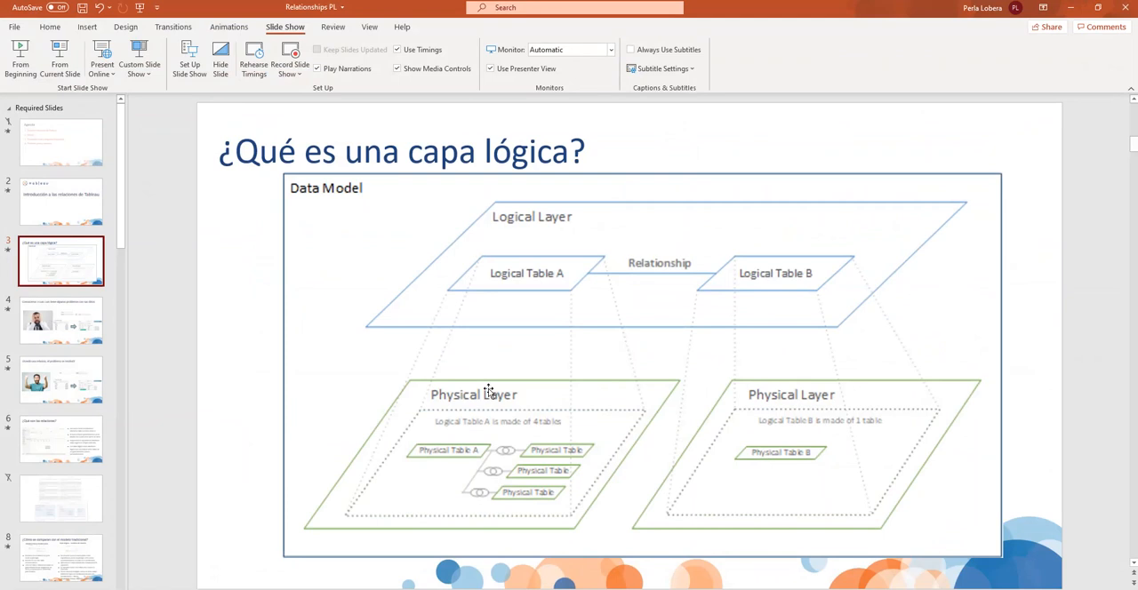
Step: Return from the PowerPoint slide to Tableau and examine the columns of the joined table's data preview
click(1073, 8)
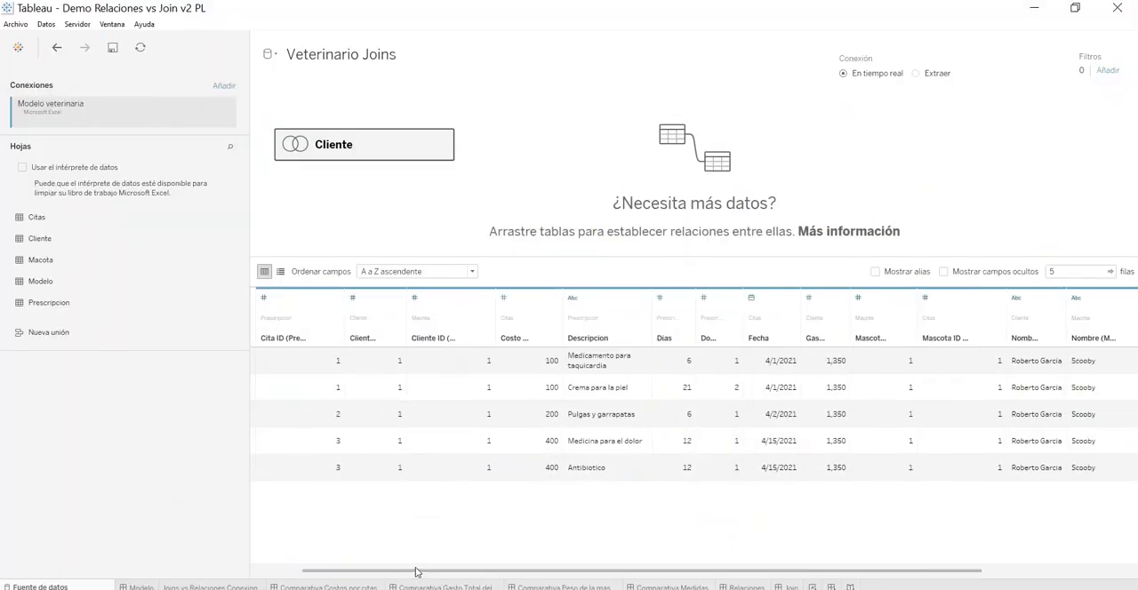
drag(475, 571, 333, 575)
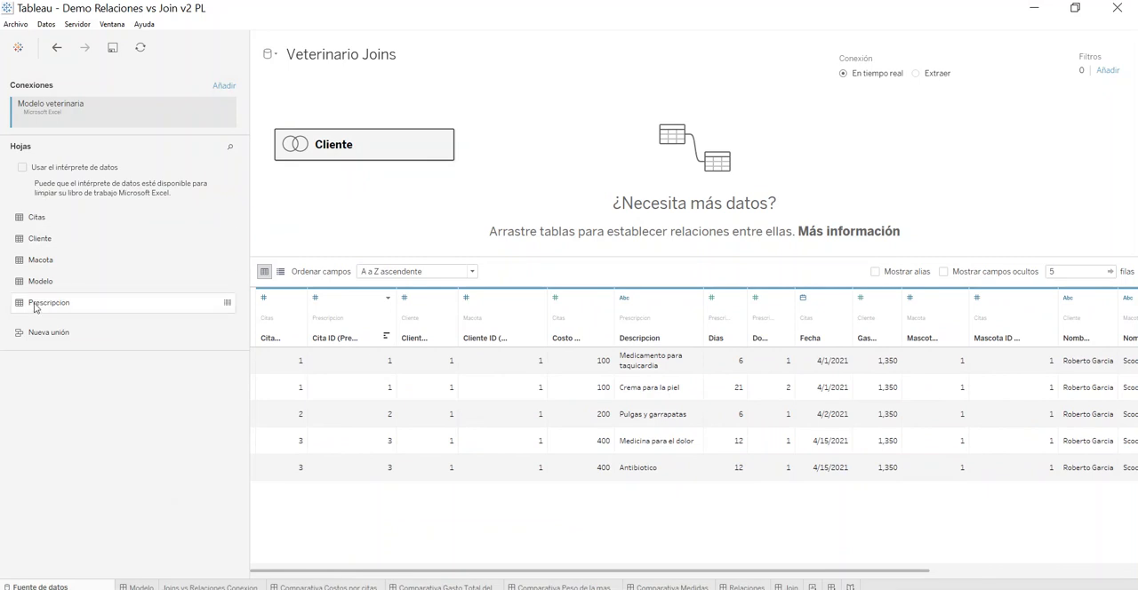
drag(330, 570, 206, 562)
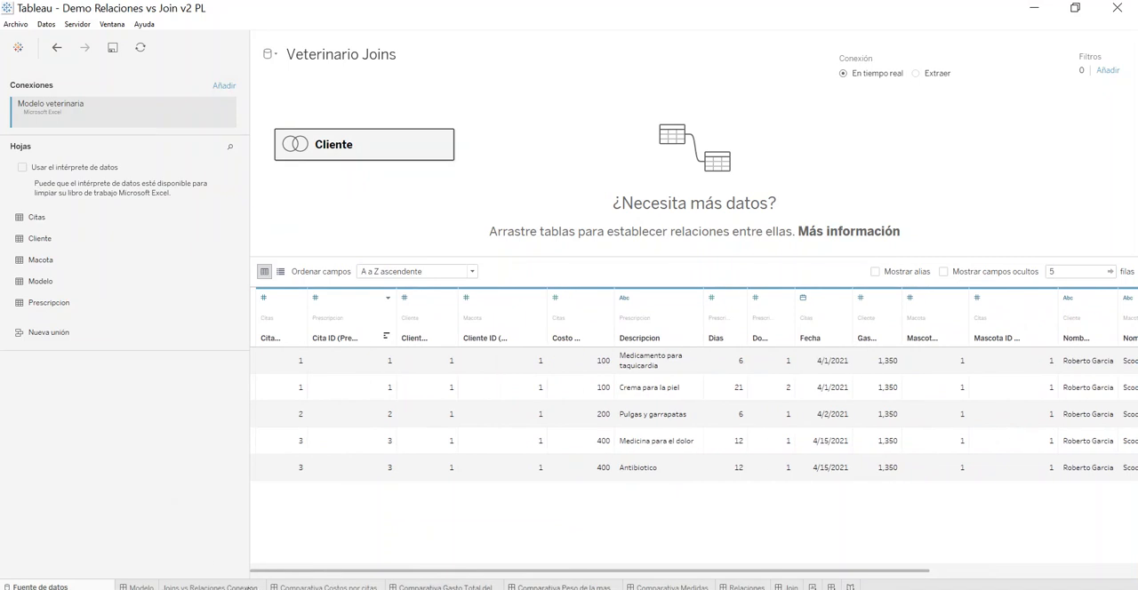
Step: Open the Veterinario Relación data source from the Joins vs Relaciones Conexion sheet and compare its logical tables with the PowerPoint data model slide
mouse_move(211, 587)
click(227, 586)
click(84, 112)
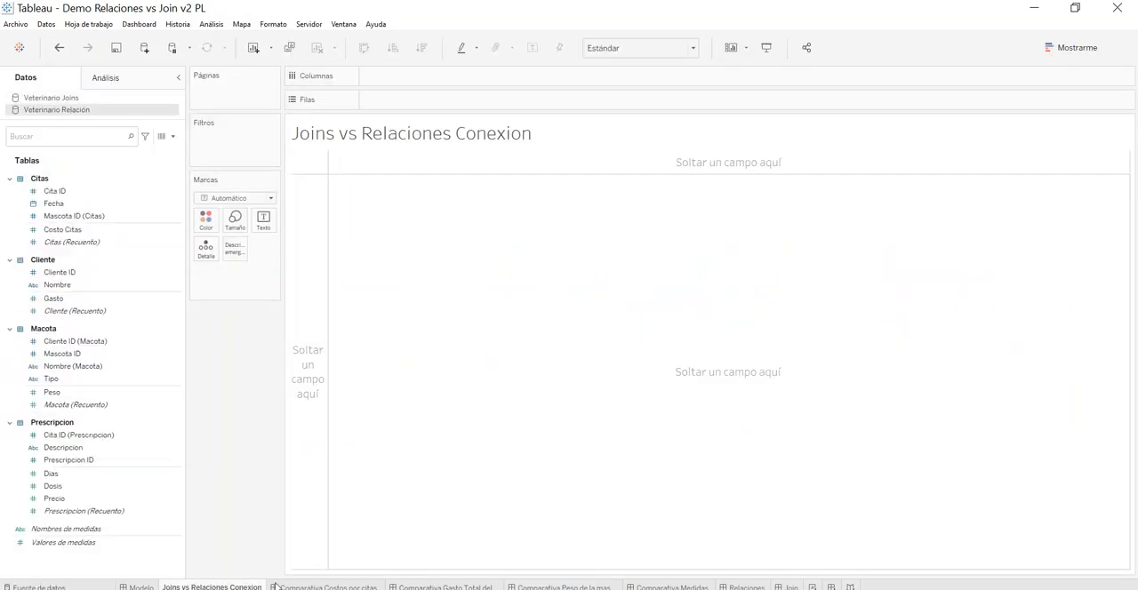
click(41, 587)
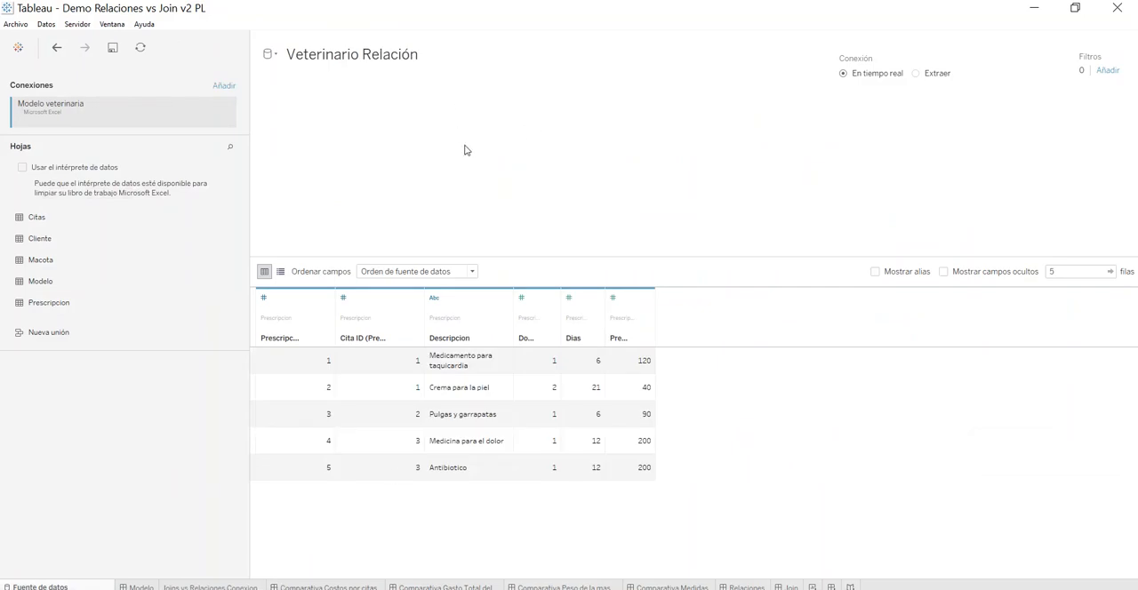
drag(472, 252, 241, 257)
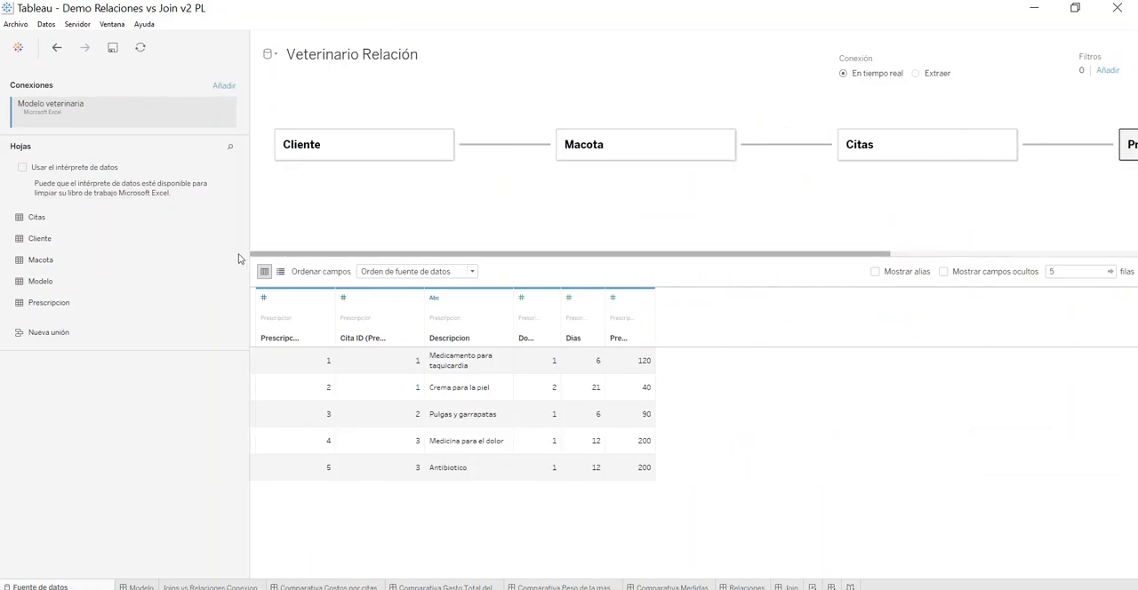
click(363, 588)
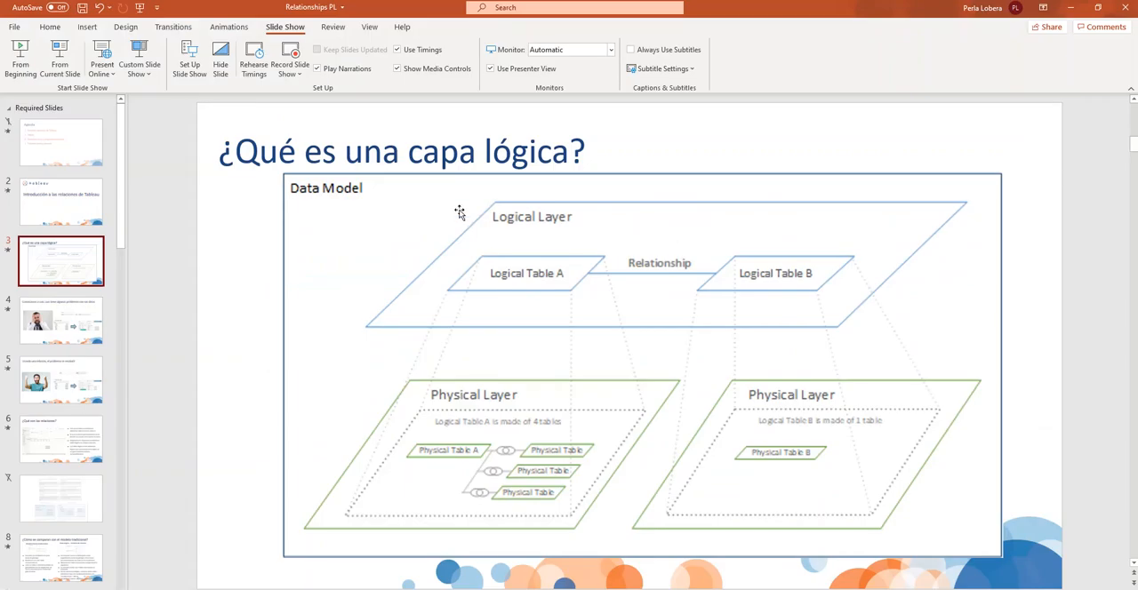
click(1074, 7)
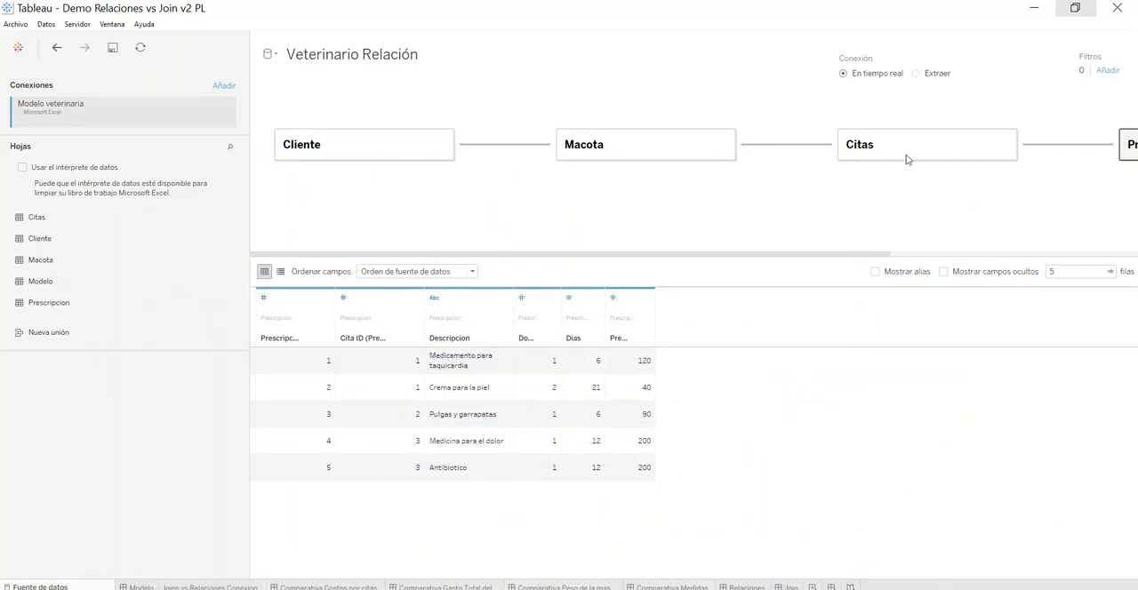
Step: Preview the data of the logical tables Cliente, Macota, Citas and Prescripcion one after another
click(392, 155)
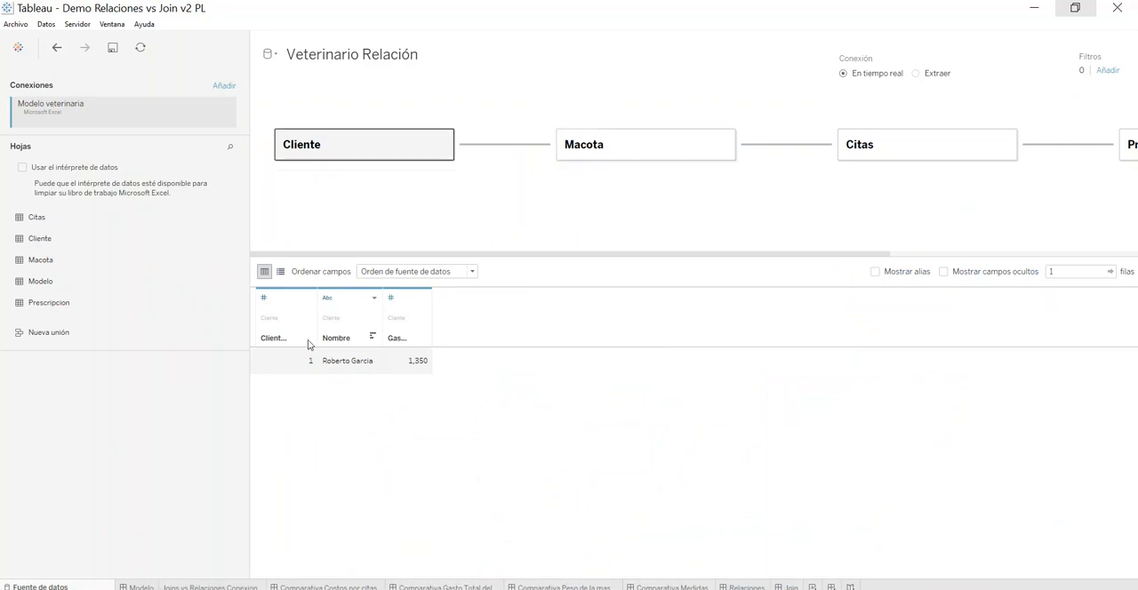
click(582, 147)
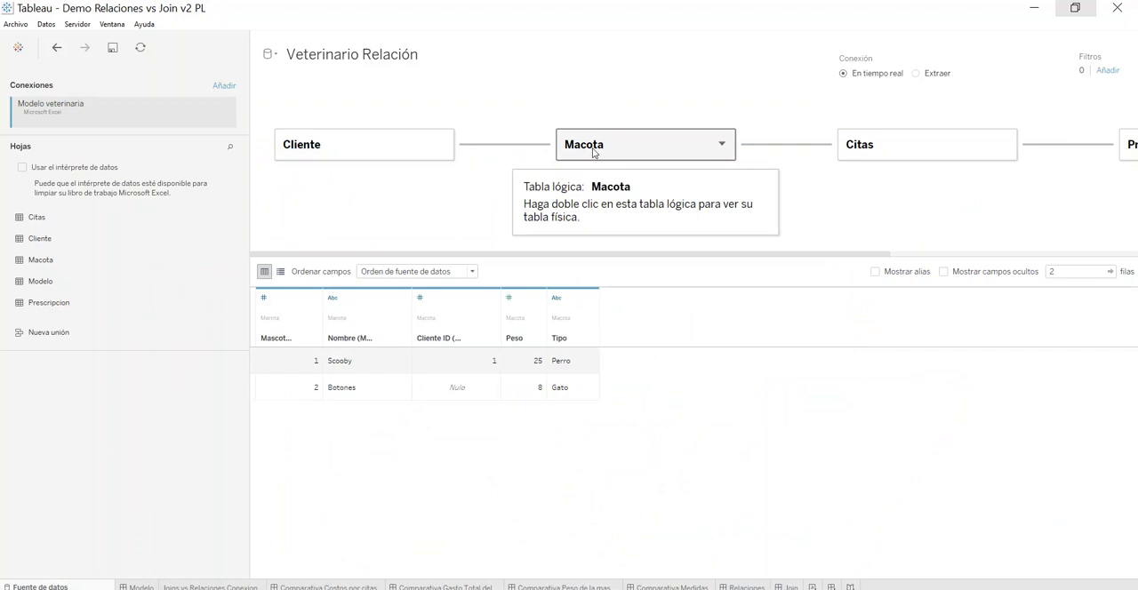
click(870, 144)
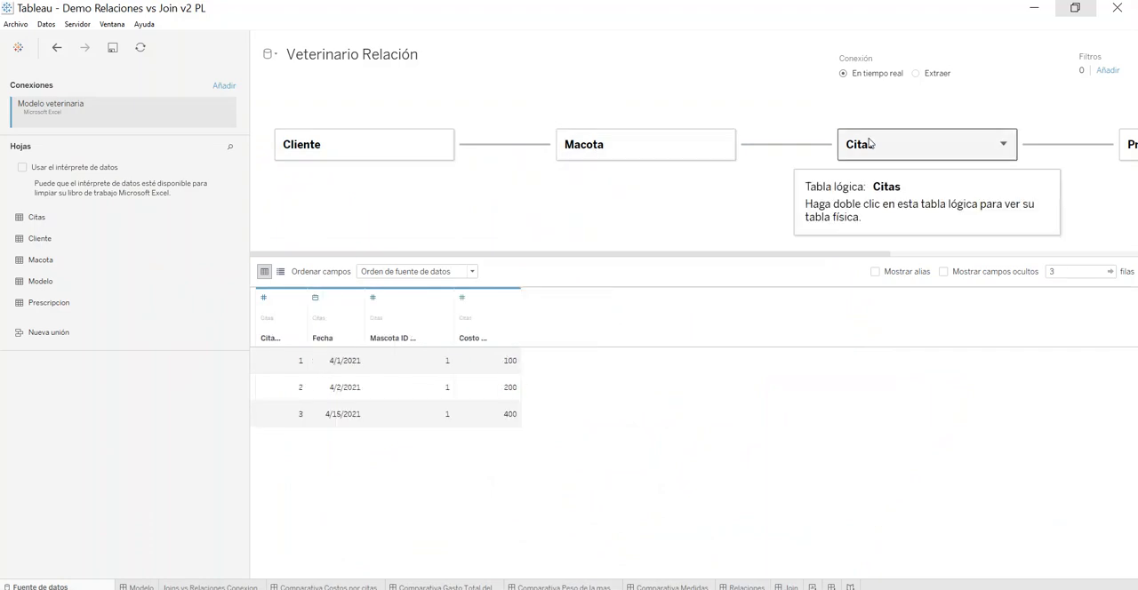
click(1125, 144)
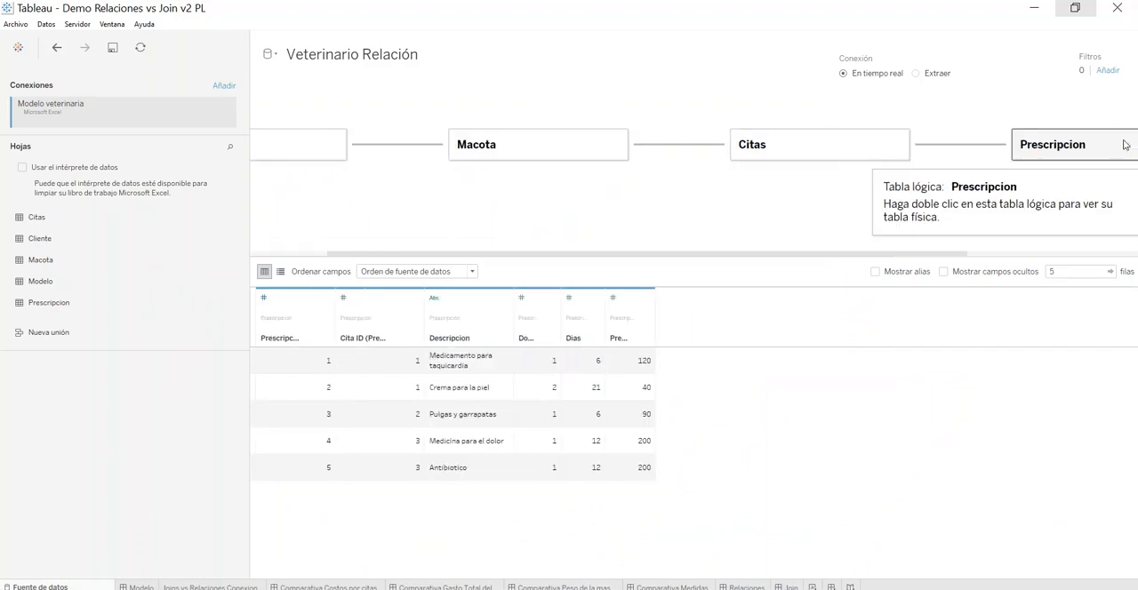
drag(685, 255, 314, 242)
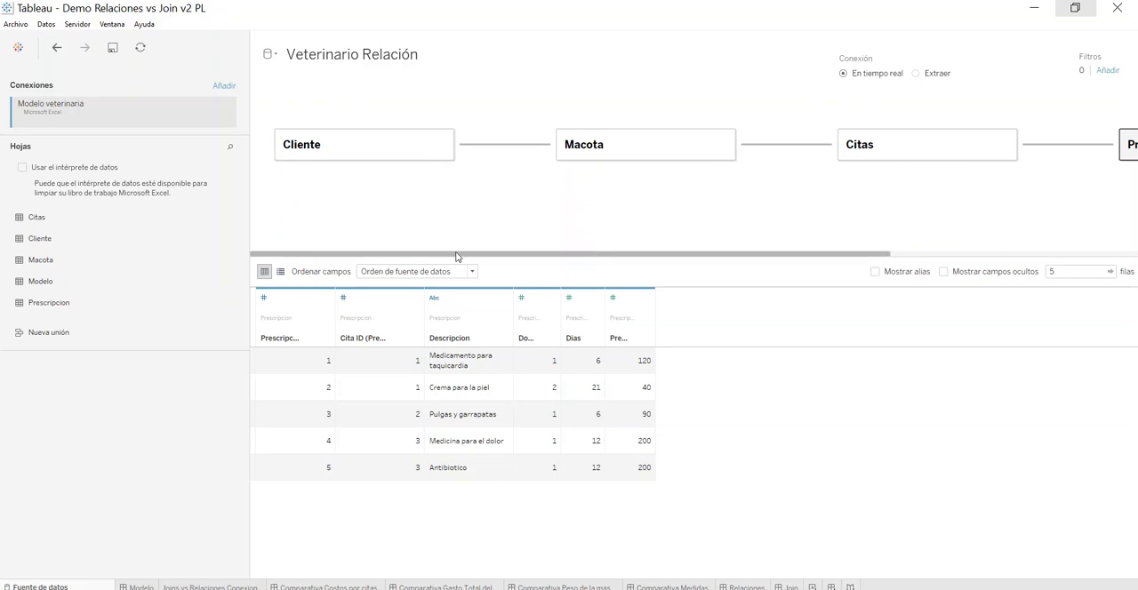
Step: Inspect the relationship between Cliente and Macota, including its cardinality and matching fields, and close its settings without changes
click(522, 146)
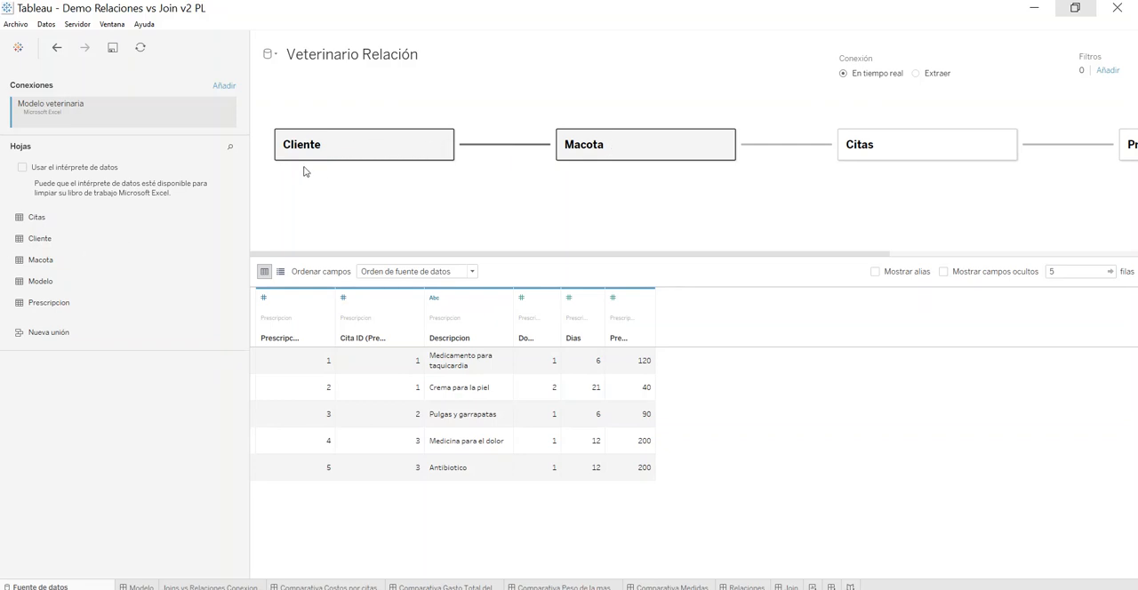
mouse_move(48, 264)
mouse_down()
mouse_move(665, 160)
mouse_move(472, 211)
mouse_move(142, 240)
mouse_move(45, 279)
mouse_move(32, 271)
mouse_up()
mouse_move(517, 150)
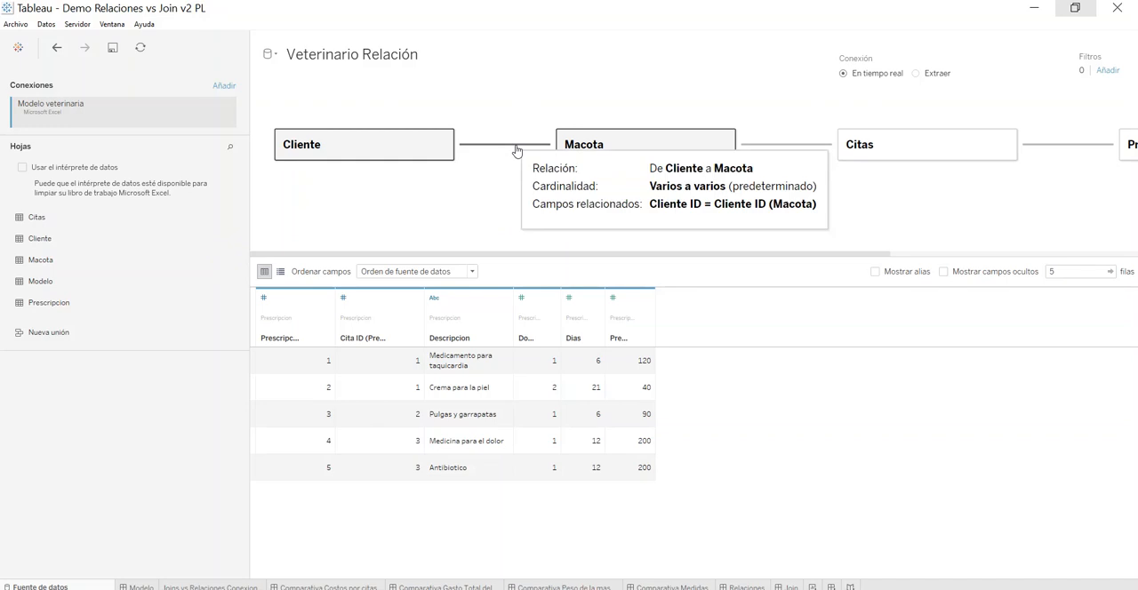
click(515, 146)
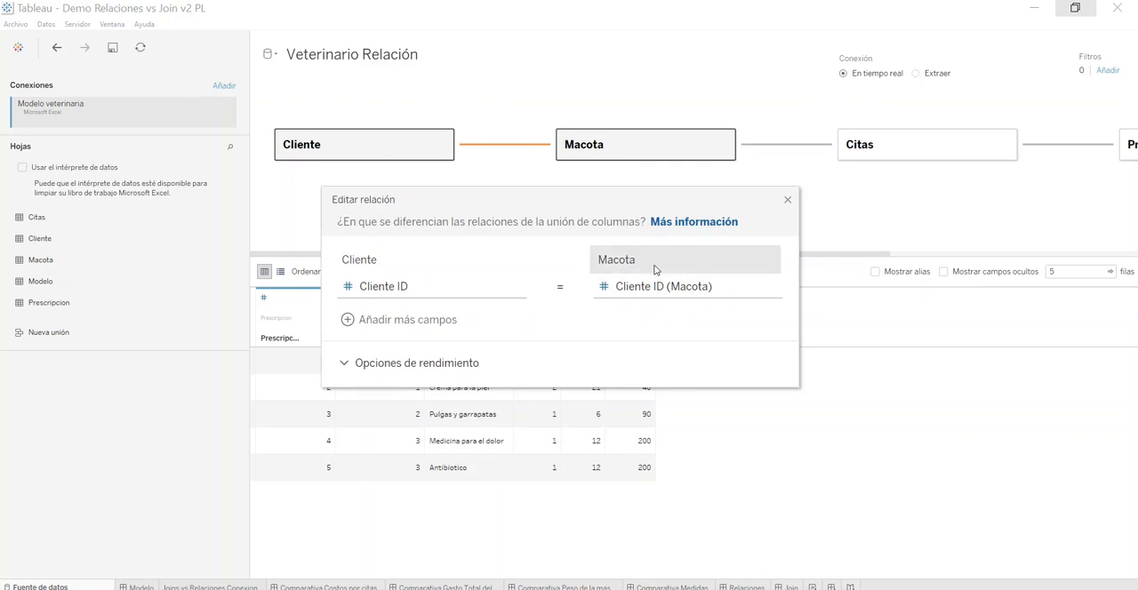
click(788, 200)
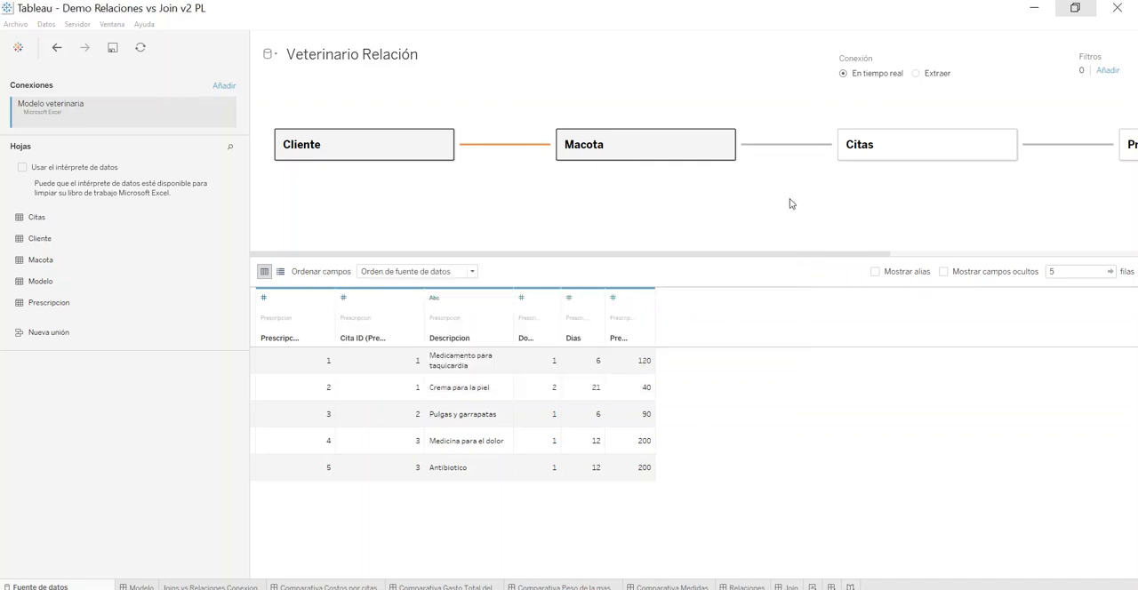
click(448, 200)
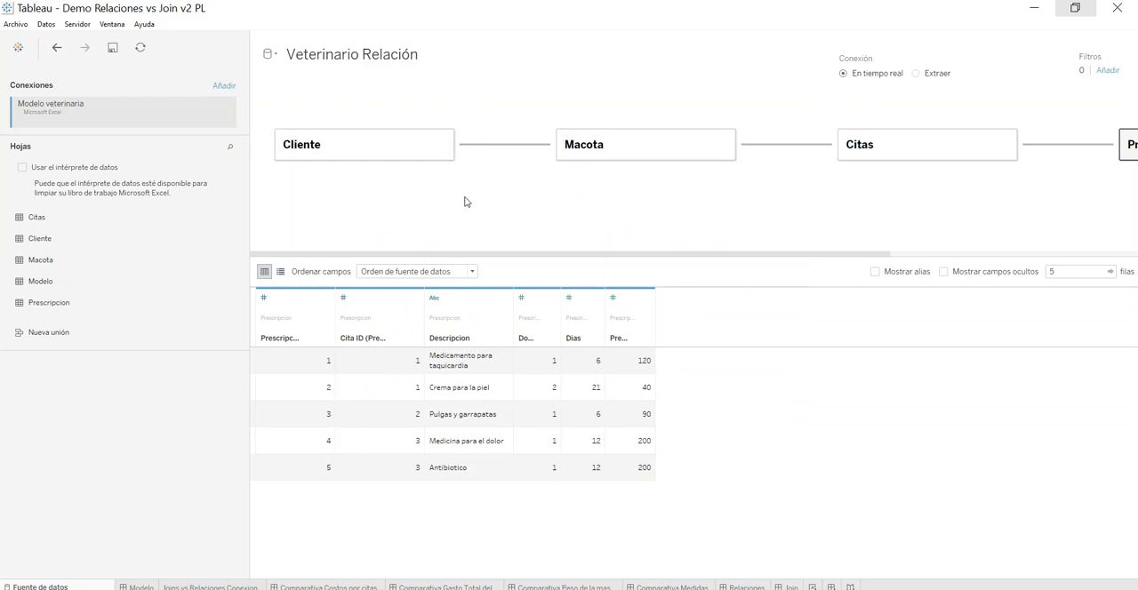
Step: Open the cost-per-appointment comparison dashboard and compare the Costo Citas bars built from the join and from the relationship
mouse_move(190, 587)
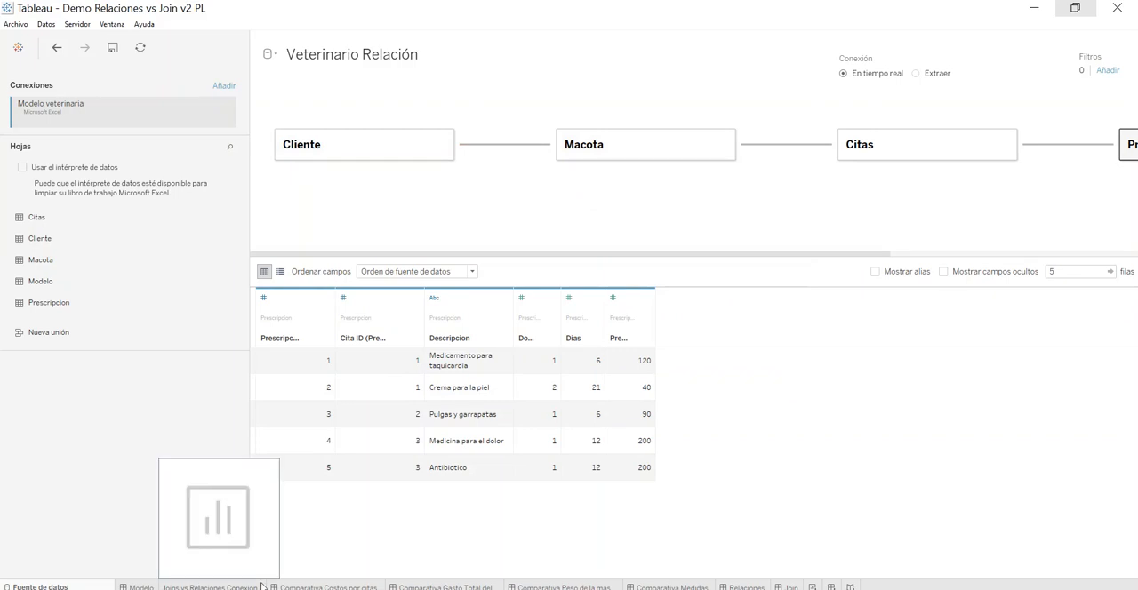
click(292, 588)
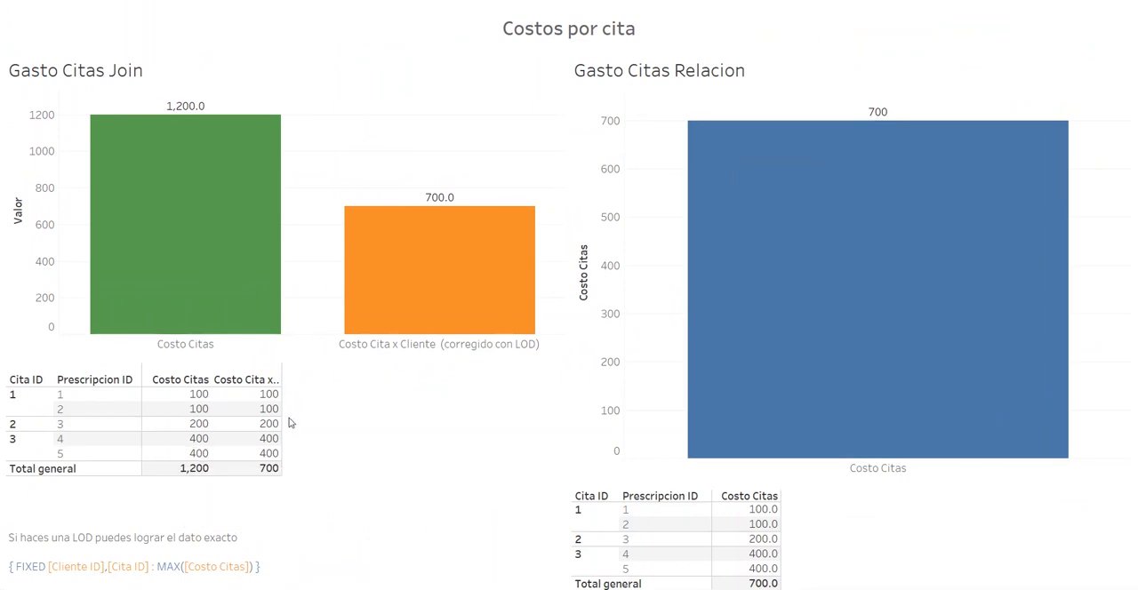
mouse_move(153, 299)
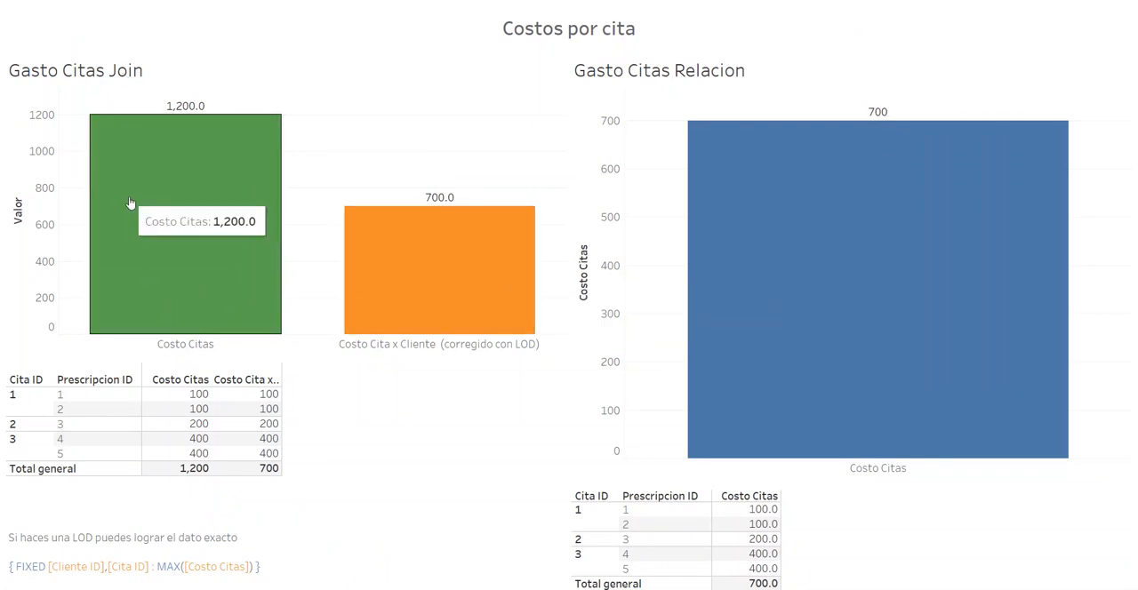
mouse_move(809, 155)
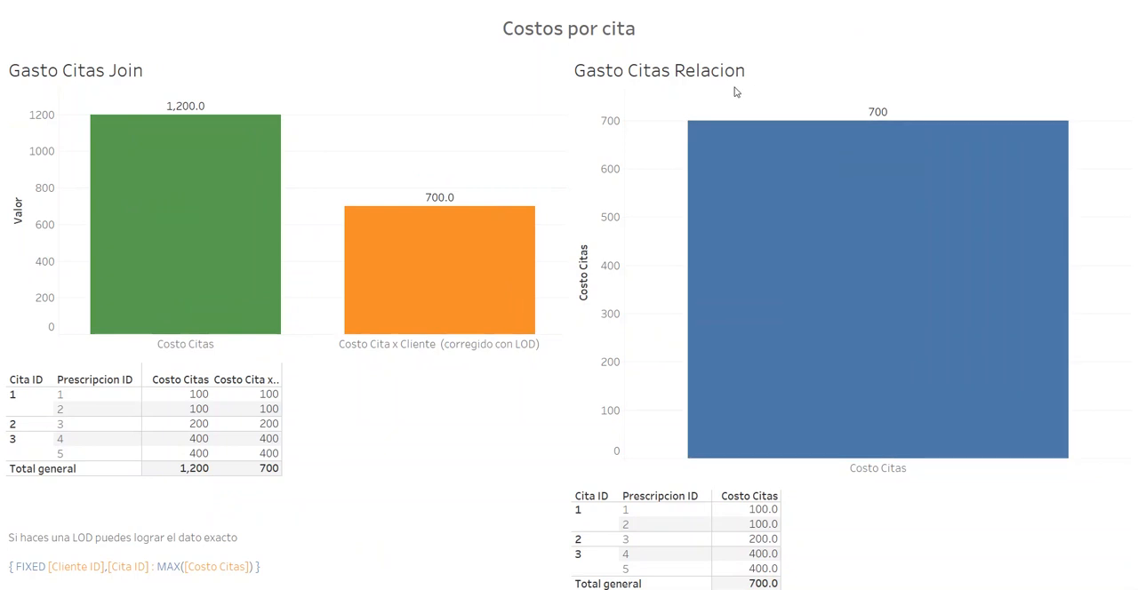
mouse_move(186, 158)
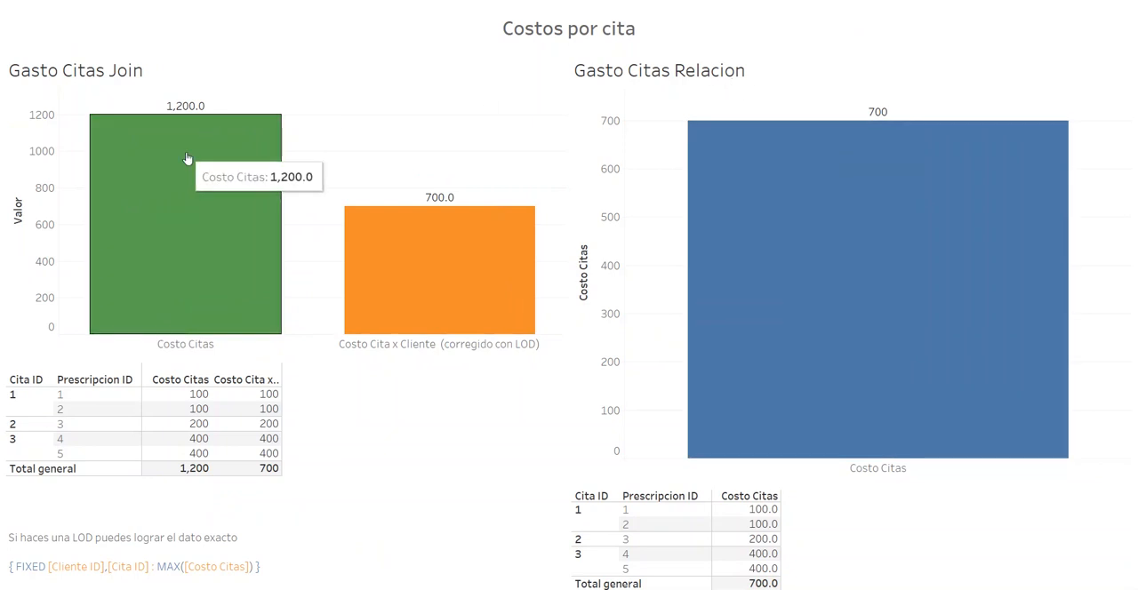